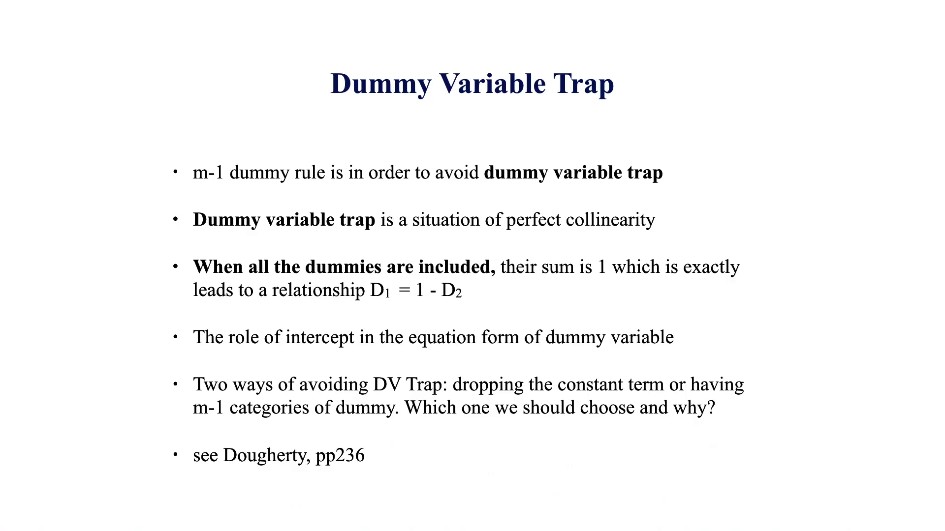
Exit the Keynote slideshow to show the 'Dummy Variable Trap' slide in the editor.
{"action": "key", "text": "Escape"}
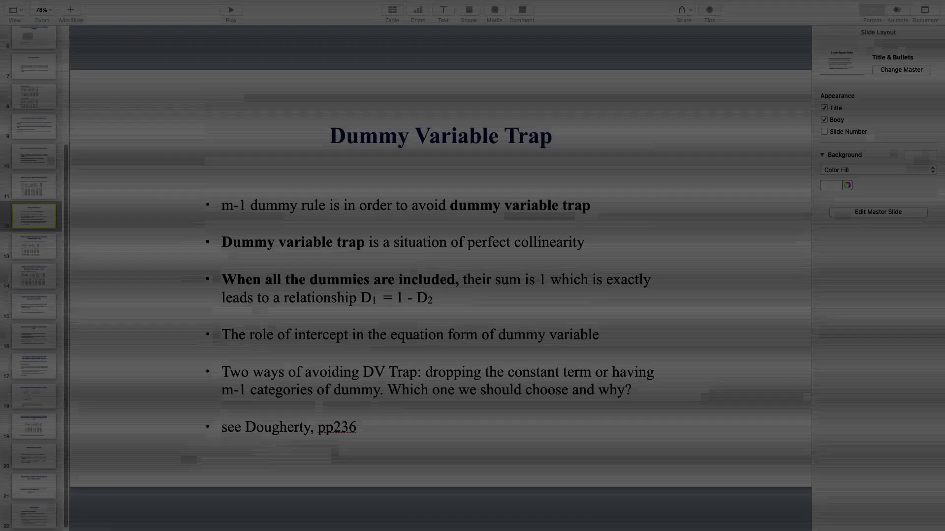
Switch from Keynote to the OpenBoard page with the Social Group GEN/SC/ST/OBC table.
{"action": "key", "text": "super+Tab"}
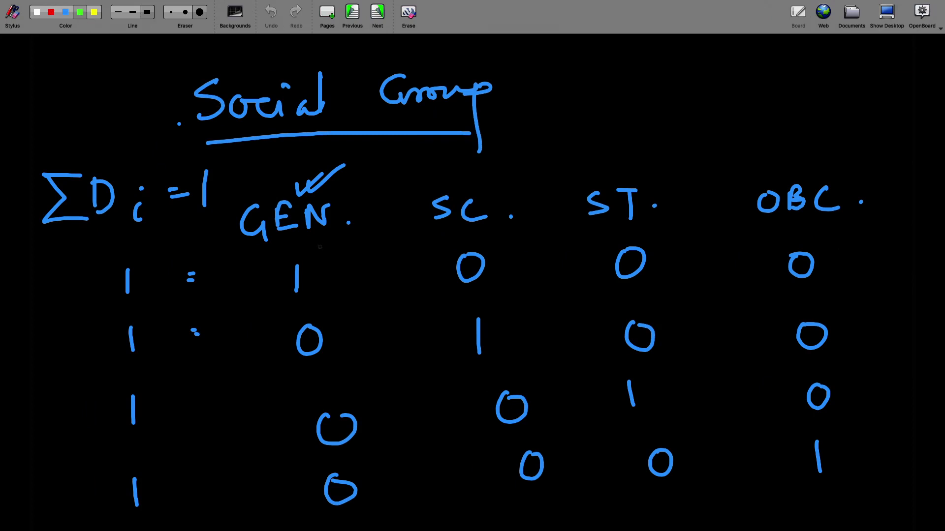
Underline GEN, SC, ST, OBC and the = of ΣDi = 1 in green, then advance a page.
{"action": "left_click_drag", "start_coordinate": [316, 249], "coordinate": [340, 244]}
{"action": "left_click_drag", "start_coordinate": [458, 229], "coordinate": [489, 231]}
{"action": "left_click_drag", "start_coordinate": [599, 227], "coordinate": [625, 224]}
{"action": "left_click_drag", "start_coordinate": [793, 220], "coordinate": [820, 217]}
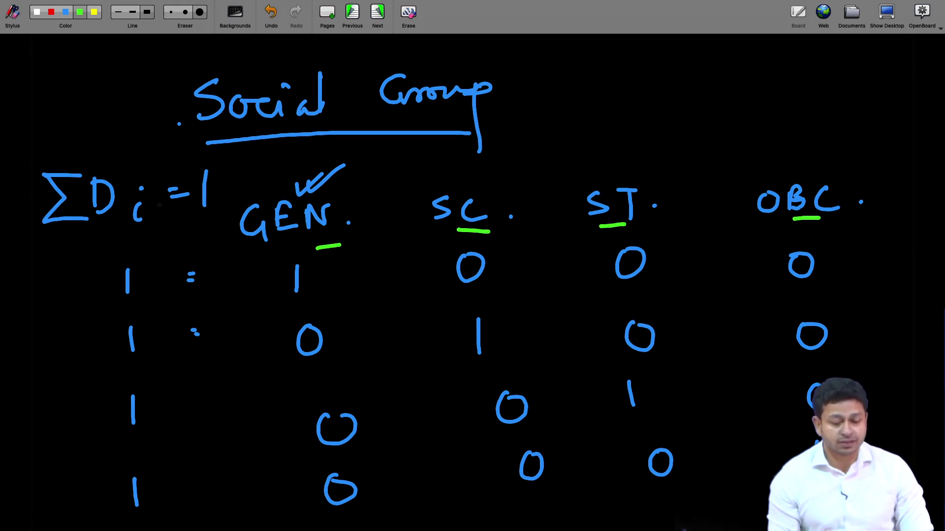
{"action": "left_click_drag", "start_coordinate": [172, 190], "coordinate": [185, 189]}
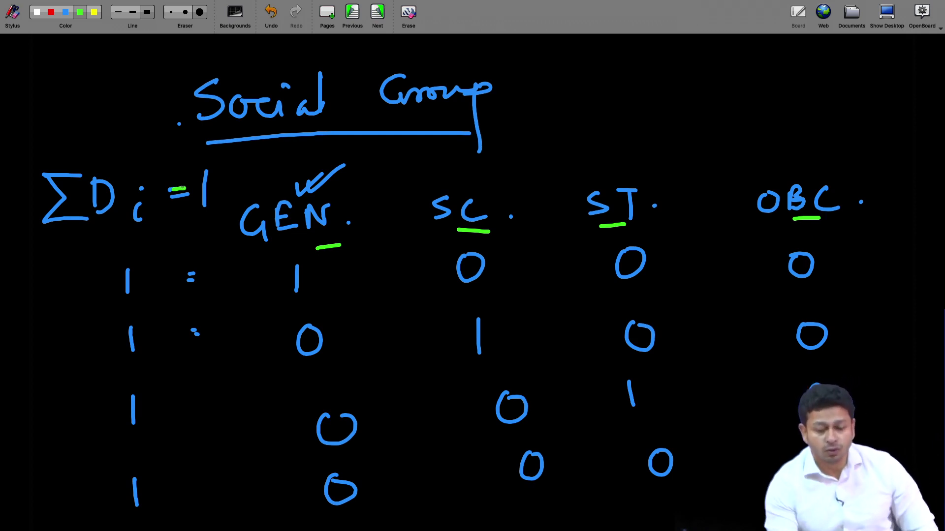
{"action": "key", "text": "Page_Down"}
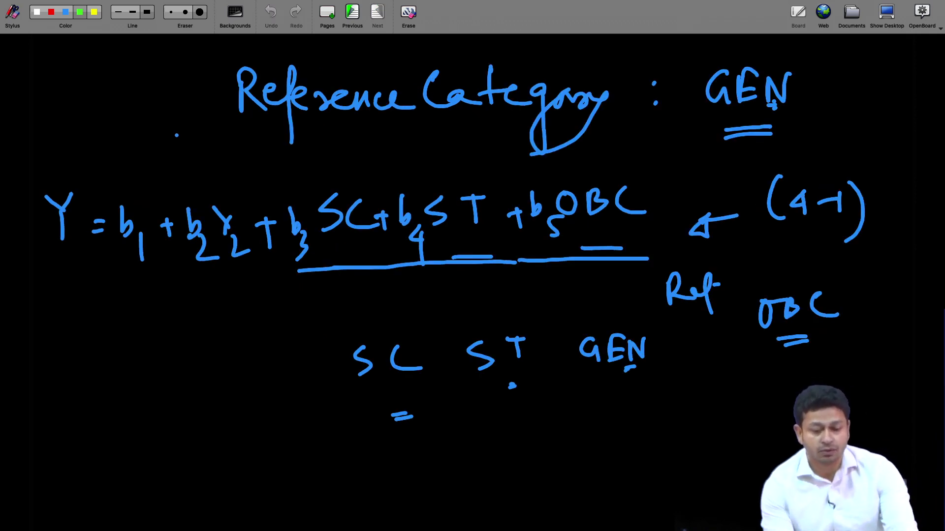
Add a blank page and handwrite 'Constant = -' in green.
{"action": "left_click", "coordinate": [328, 11]}
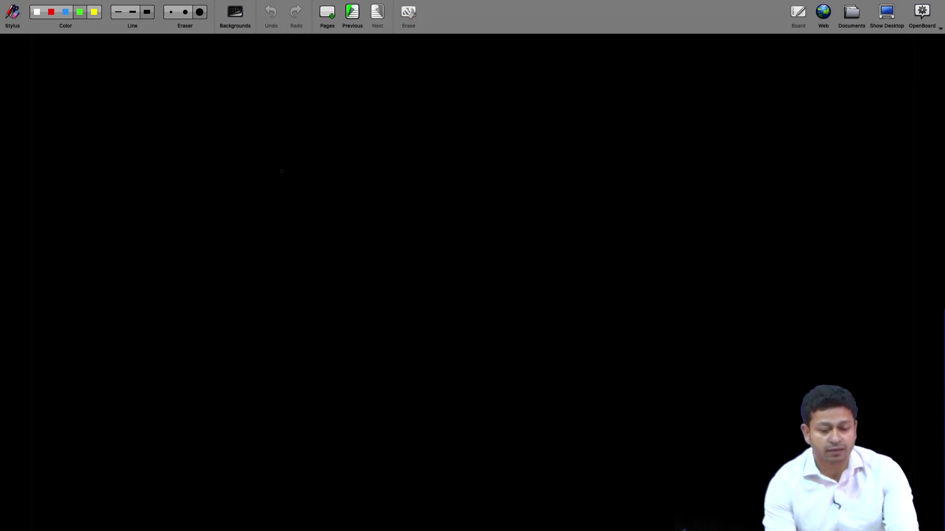
{"action": "mouse_move", "coordinate": [239, 149]}
{"action": "left_mouse_down"}
{"action": "mouse_move", "coordinate": [256, 170]}
{"action": "mouse_move", "coordinate": [278, 170]}
{"action": "mouse_move", "coordinate": [306, 139]}
{"action": "mouse_move", "coordinate": [353, 162]}
{"action": "mouse_move", "coordinate": [371, 143]}
{"action": "mouse_move", "coordinate": [447, 144]}
{"action": "left_mouse_up"}
{"action": "left_click_drag", "start_coordinate": [433, 158], "coordinate": [540, 149]}
Switch to Stata and bring up the regression results showing _cons of -2594.669.
{"action": "key", "text": "super+Tab"}
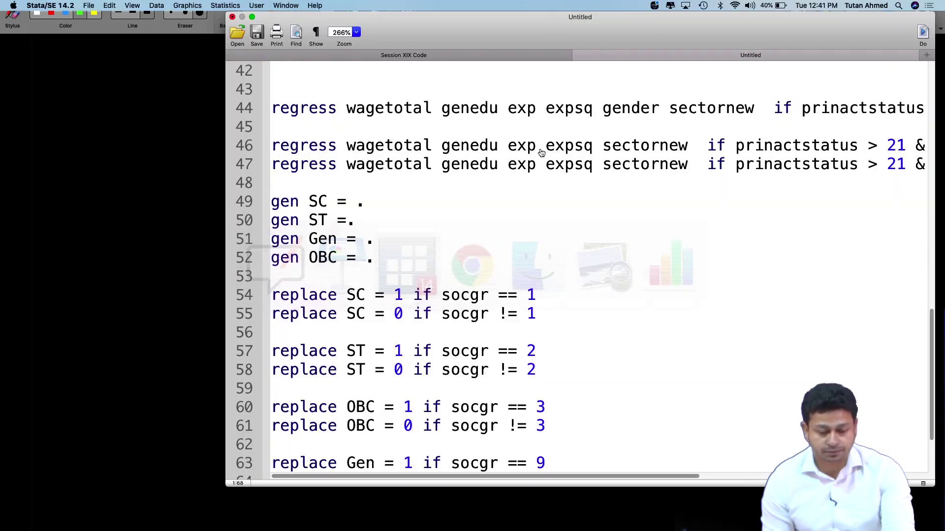
{"action": "key", "text": "super+Tab"}
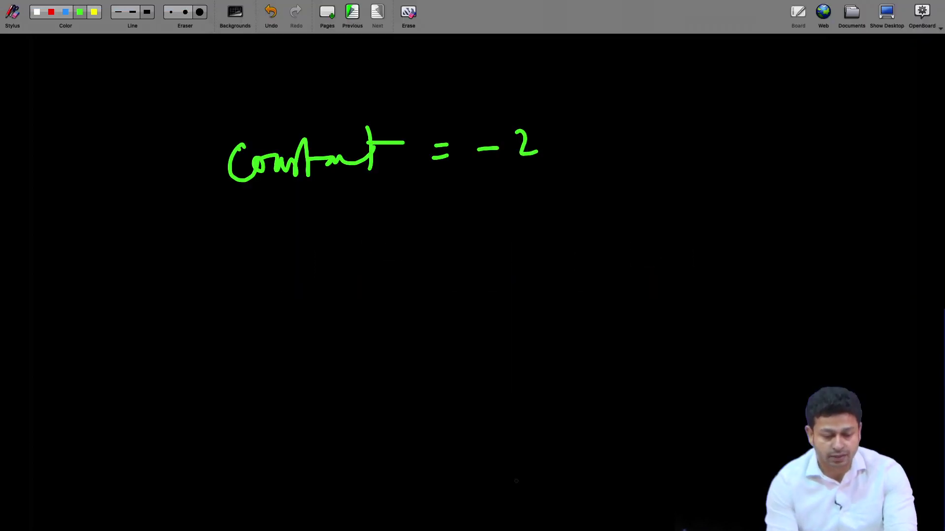
{"action": "key", "text": "super+Tab"}
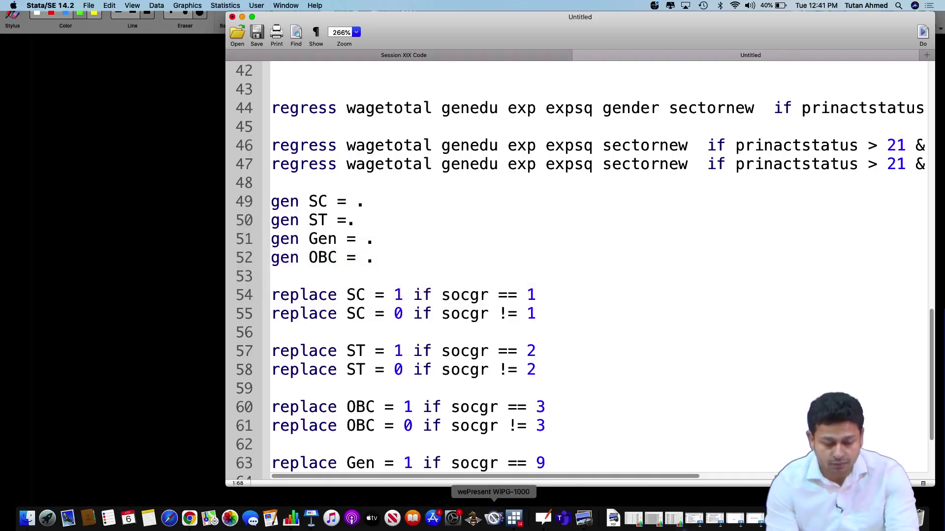
{"action": "left_click", "coordinate": [513, 518]}
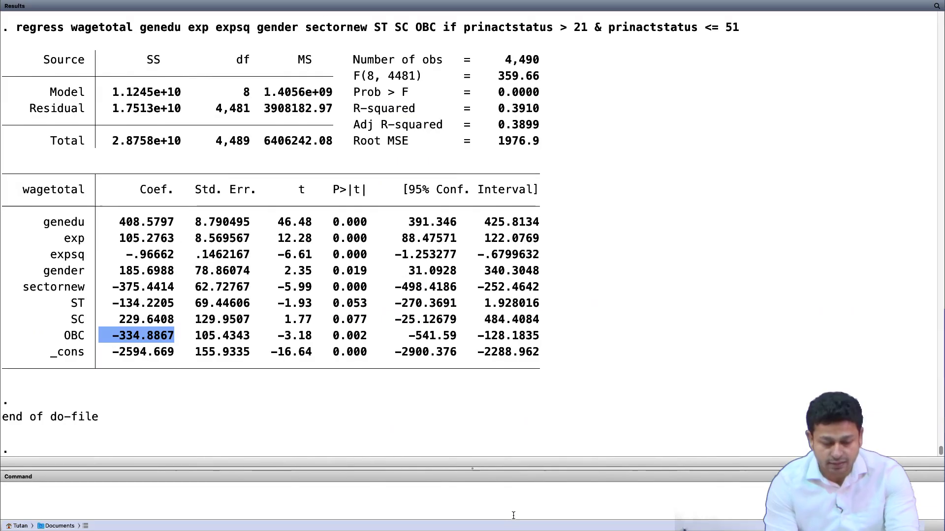
{"action": "left_click", "coordinate": [289, 422]}
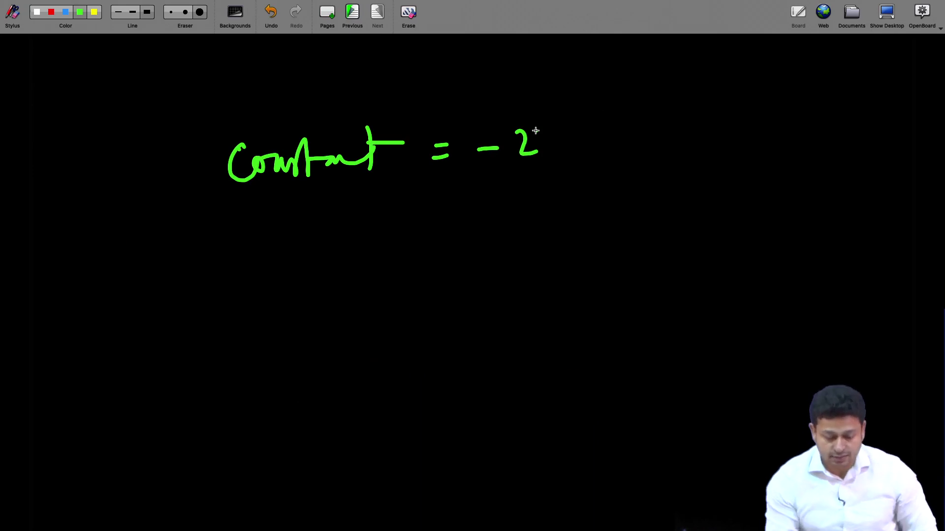
Write the constant as -2594 and start rewriting it as = -(2594) on the next line.
{"action": "mouse_move", "coordinate": [556, 129]}
{"action": "left_mouse_down"}
{"action": "mouse_move", "coordinate": [536, 143]}
{"action": "mouse_move", "coordinate": [542, 158]}
{"action": "mouse_move", "coordinate": [578, 139]}
{"action": "mouse_move", "coordinate": [573, 160]}
{"action": "left_mouse_up"}
{"action": "left_click_drag", "start_coordinate": [598, 127], "coordinate": [603, 166]}
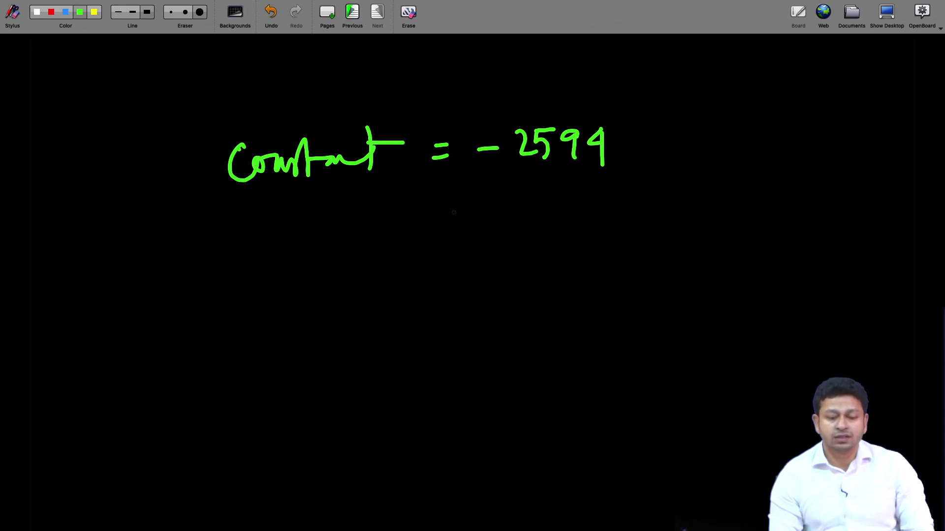
{"action": "left_click_drag", "start_coordinate": [437, 218], "coordinate": [454, 217]}
{"action": "mouse_move", "coordinate": [436, 231]}
{"action": "left_mouse_down"}
{"action": "mouse_move", "coordinate": [514, 218]}
{"action": "mouse_move", "coordinate": [546, 238]}
{"action": "mouse_move", "coordinate": [574, 217]}
{"action": "mouse_move", "coordinate": [576, 229]}
{"action": "mouse_move", "coordinate": [585, 206]}
{"action": "left_mouse_up"}
{"action": "mouse_move", "coordinate": [599, 204]}
{"action": "left_mouse_down"}
{"action": "mouse_move", "coordinate": [598, 227]}
{"action": "mouse_move", "coordinate": [619, 213]}
{"action": "left_mouse_up"}
{"action": "left_click_drag", "start_coordinate": [618, 206], "coordinate": [619, 235]}
{"action": "left_click_drag", "start_coordinate": [637, 187], "coordinate": [640, 251]}
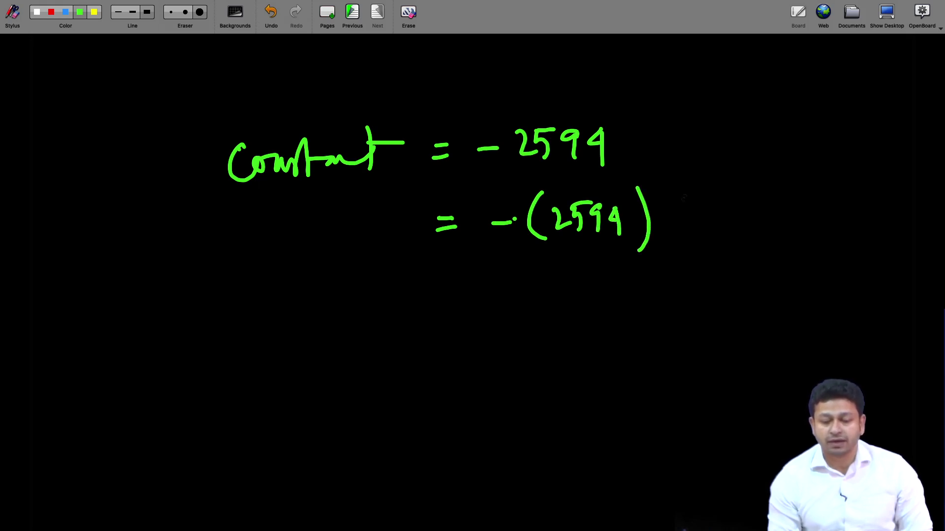
Append × (1), double-underline the 1, and write ΣDi = 1 beneath.
{"action": "mouse_move", "coordinate": [671, 215]}
{"action": "left_mouse_down"}
{"action": "mouse_move", "coordinate": [684, 230]}
{"action": "mouse_move", "coordinate": [675, 238]}
{"action": "left_mouse_up"}
{"action": "left_click_drag", "start_coordinate": [722, 175], "coordinate": [724, 226]}
{"action": "left_click_drag", "start_coordinate": [731, 191], "coordinate": [734, 212]}
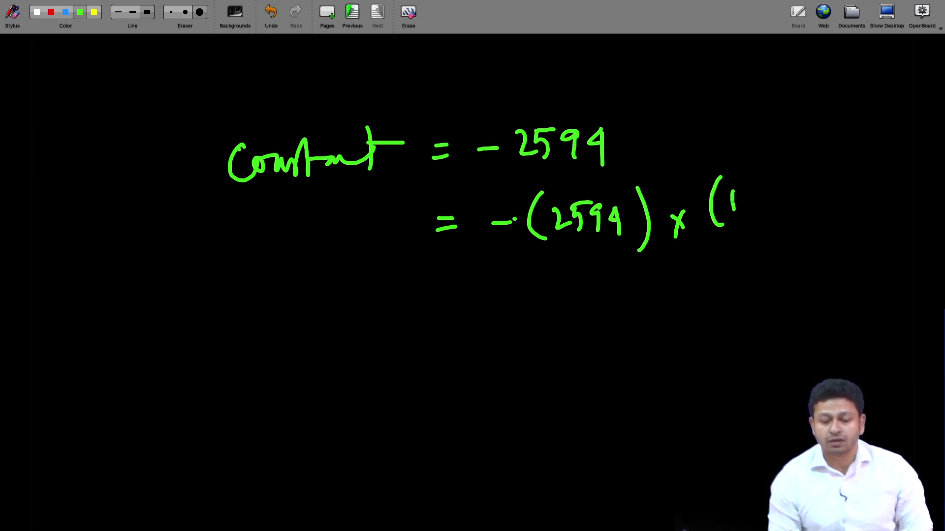
{"action": "mouse_move", "coordinate": [748, 177]}
{"action": "left_mouse_down"}
{"action": "mouse_move", "coordinate": [756, 193]}
{"action": "mouse_move", "coordinate": [751, 228]}
{"action": "left_mouse_up"}
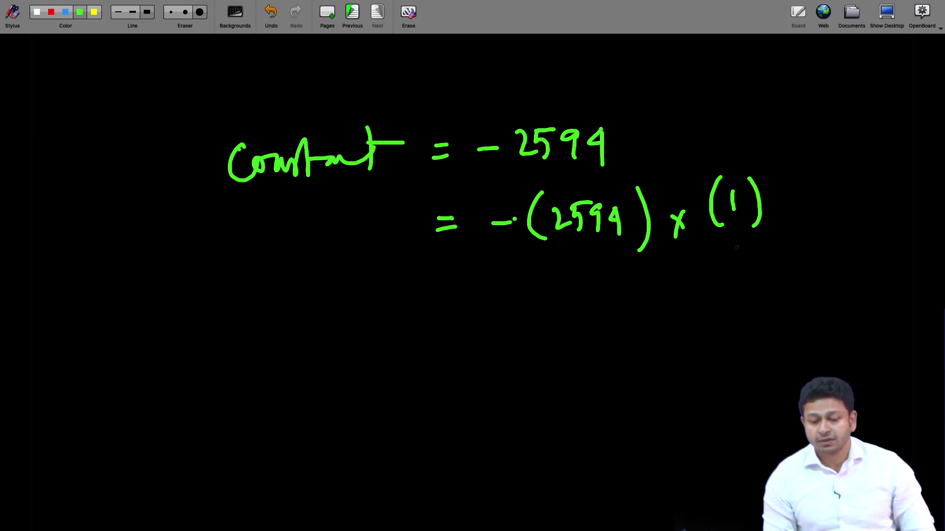
{"action": "mouse_move", "coordinate": [733, 246]}
{"action": "left_mouse_down"}
{"action": "mouse_move", "coordinate": [749, 243]}
{"action": "mouse_move", "coordinate": [749, 251]}
{"action": "left_mouse_up"}
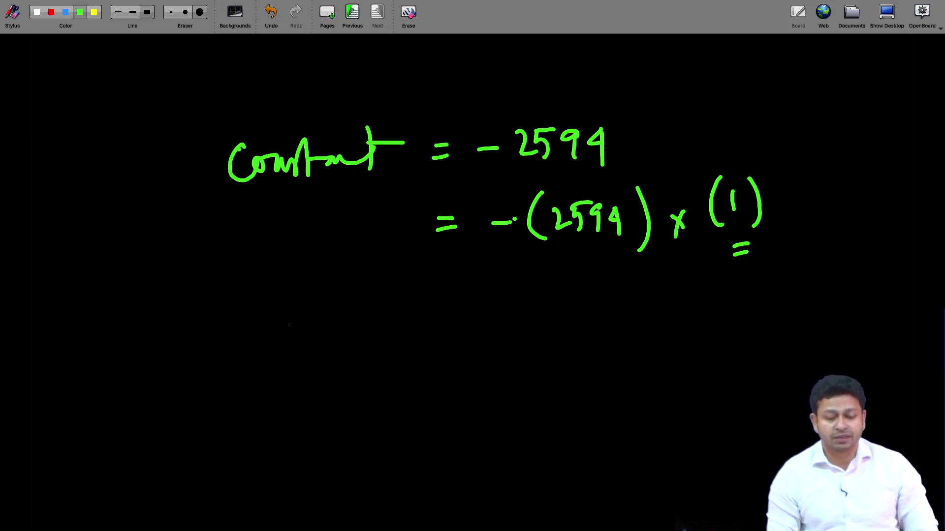
{"action": "mouse_move", "coordinate": [277, 326]}
{"action": "left_mouse_down"}
{"action": "mouse_move", "coordinate": [318, 321]}
{"action": "mouse_move", "coordinate": [296, 345]}
{"action": "mouse_move", "coordinate": [316, 355]}
{"action": "left_mouse_up"}
{"action": "mouse_move", "coordinate": [323, 323]}
{"action": "left_mouse_down"}
{"action": "mouse_move", "coordinate": [329, 357]}
{"action": "mouse_move", "coordinate": [364, 358]}
{"action": "mouse_move", "coordinate": [402, 328]}
{"action": "mouse_move", "coordinate": [434, 351]}
{"action": "left_mouse_up"}
{"action": "left_click", "coordinate": [363, 321]}
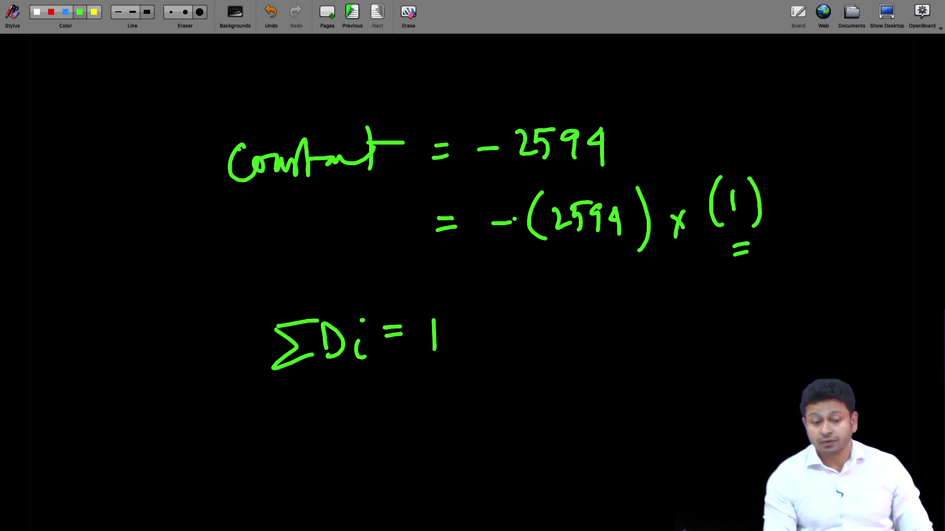
Double-underline the 1 in ΣDi = 1 with an arrow, thicken the (1) underline, and tick it.
{"action": "left_click_drag", "start_coordinate": [422, 364], "coordinate": [447, 370]}
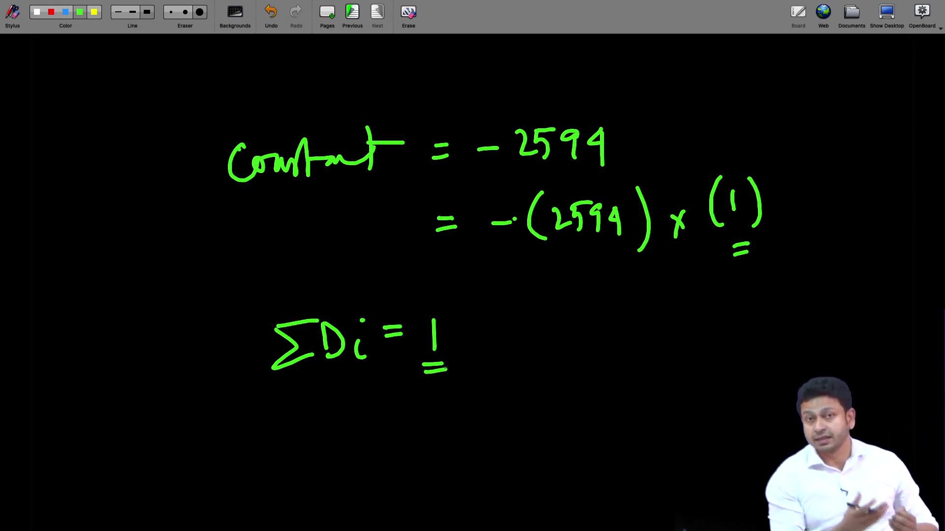
{"action": "left_click_drag", "start_coordinate": [458, 343], "coordinate": [501, 341]}
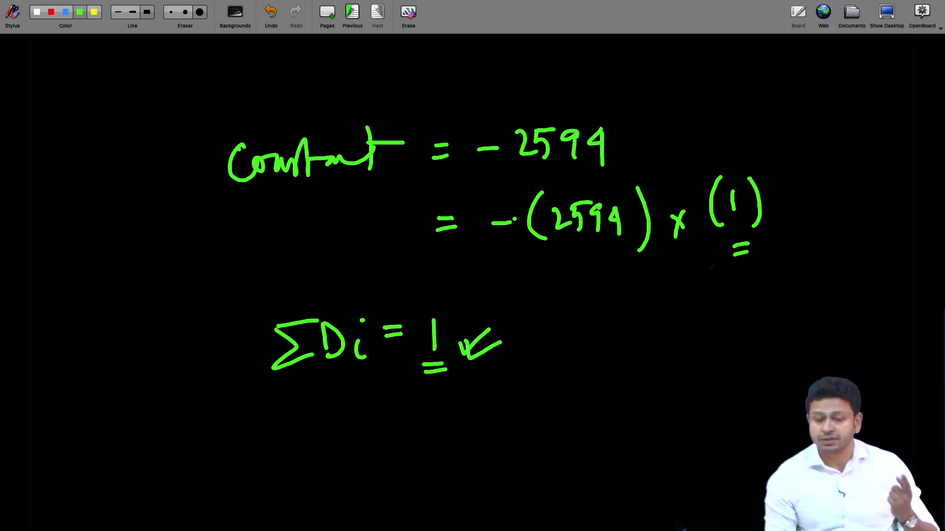
{"action": "mouse_move", "coordinate": [736, 248]}
{"action": "left_mouse_down"}
{"action": "mouse_move", "coordinate": [754, 243]}
{"action": "mouse_move", "coordinate": [755, 253]}
{"action": "left_mouse_up"}
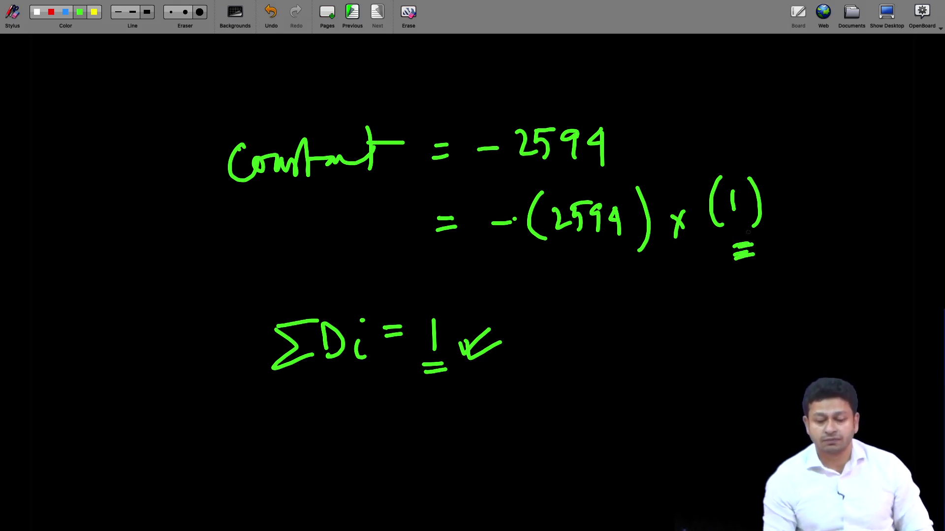
{"action": "mouse_move", "coordinate": [773, 198]}
{"action": "left_mouse_down"}
{"action": "mouse_move", "coordinate": [779, 208]}
{"action": "mouse_move", "coordinate": [806, 181]}
{"action": "mouse_move", "coordinate": [821, 186]}
{"action": "left_mouse_up"}
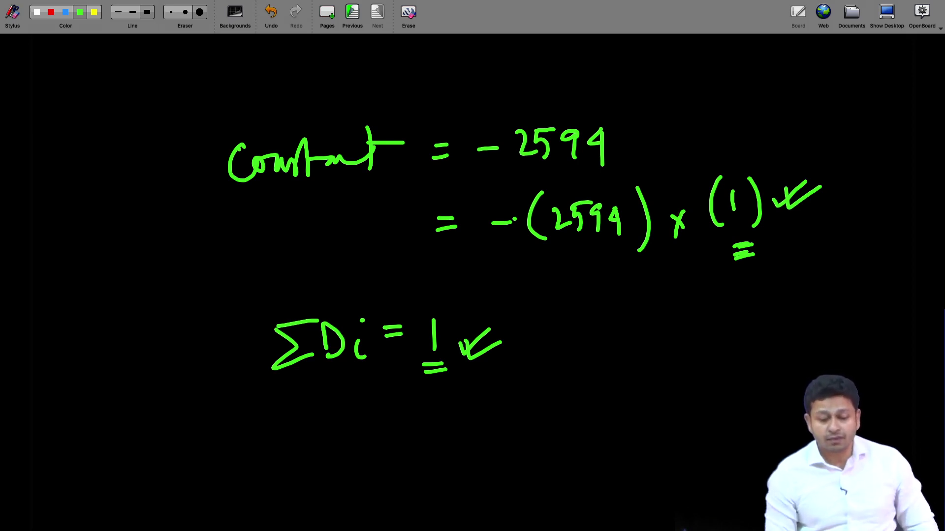
{"action": "left_click_drag", "start_coordinate": [414, 370], "coordinate": [450, 362]}
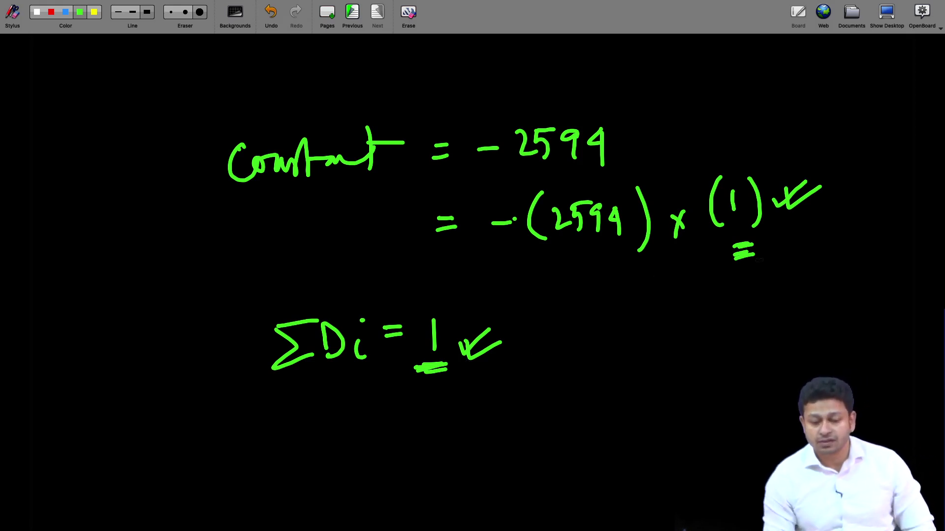
Bracket the underlines, write x1 = x2 and double-underline it and the i of ΣDi.
{"action": "left_click_drag", "start_coordinate": [705, 259], "coordinate": [731, 282]}
{"action": "left_click_drag", "start_coordinate": [772, 251], "coordinate": [768, 287]}
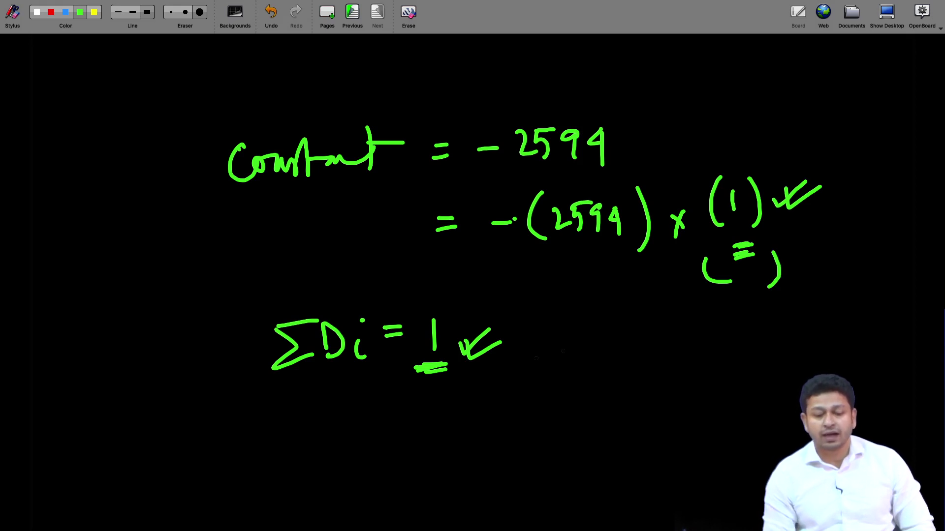
{"action": "left_click_drag", "start_coordinate": [449, 384], "coordinate": [455, 417]}
{"action": "left_click_drag", "start_coordinate": [500, 380], "coordinate": [496, 412]}
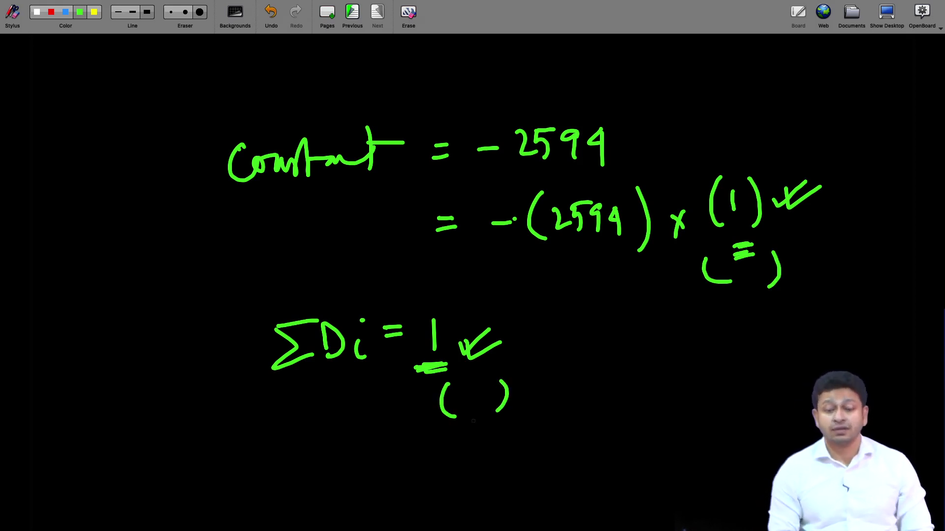
{"action": "mouse_move", "coordinate": [650, 316]}
{"action": "left_mouse_down"}
{"action": "mouse_move", "coordinate": [671, 336]}
{"action": "mouse_move", "coordinate": [653, 345]}
{"action": "mouse_move", "coordinate": [692, 359]}
{"action": "left_mouse_up"}
{"action": "left_click_drag", "start_coordinate": [722, 323], "coordinate": [742, 321]}
{"action": "mouse_move", "coordinate": [721, 336]}
{"action": "left_mouse_down"}
{"action": "mouse_move", "coordinate": [793, 332]}
{"action": "mouse_move", "coordinate": [773, 341]}
{"action": "left_mouse_up"}
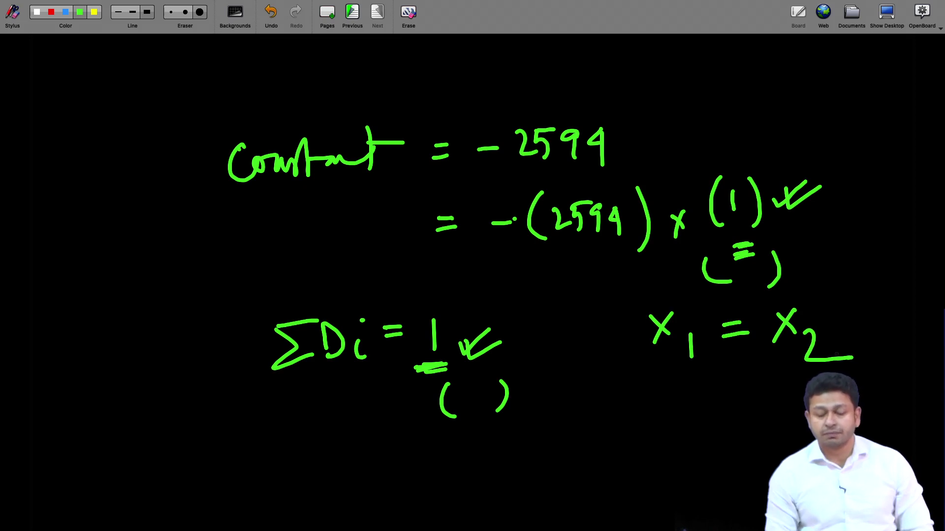
{"action": "mouse_move", "coordinate": [672, 400]}
{"action": "left_mouse_down"}
{"action": "mouse_move", "coordinate": [709, 393]}
{"action": "mouse_move", "coordinate": [675, 406]}
{"action": "mouse_move", "coordinate": [730, 395]}
{"action": "left_mouse_up"}
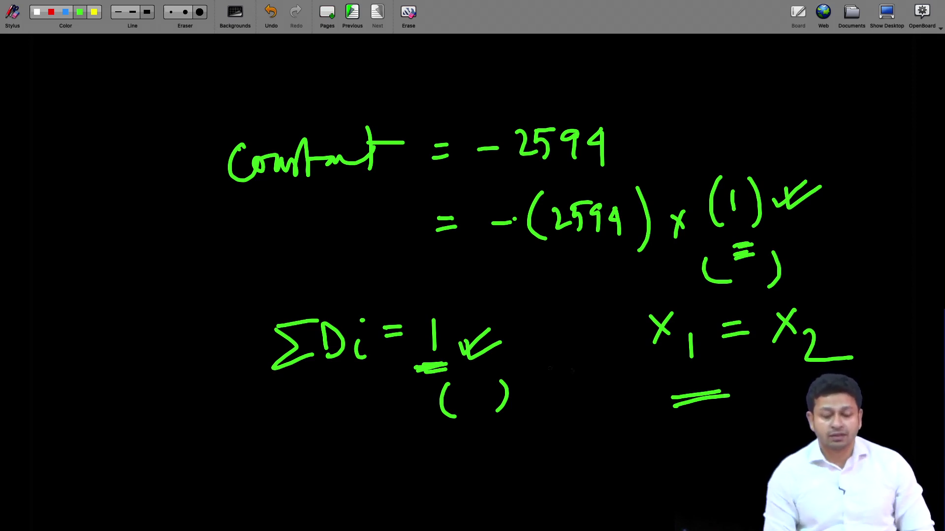
{"action": "left_click_drag", "start_coordinate": [346, 376], "coordinate": [363, 381]}
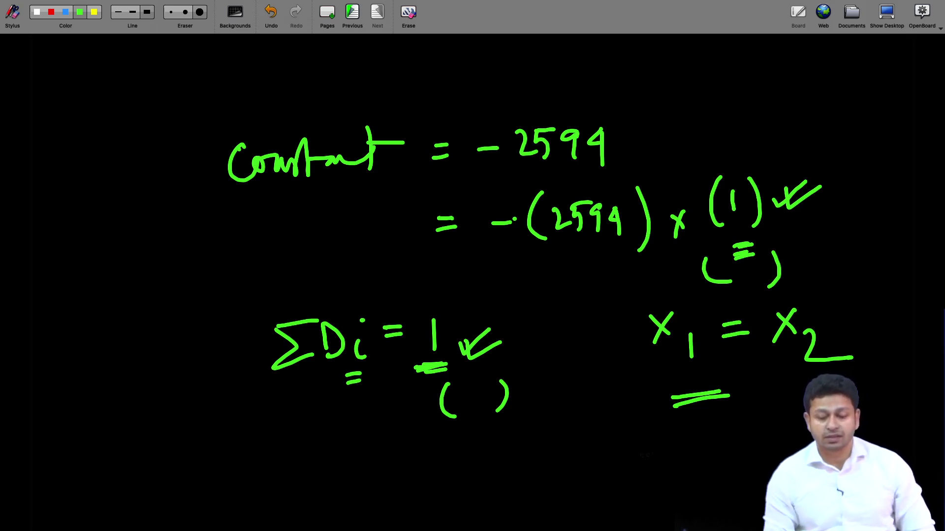
Write x1 ≠ x2 below the double underline.
{"action": "mouse_move", "coordinate": [663, 454]}
{"action": "left_mouse_down"}
{"action": "mouse_move", "coordinate": [683, 473]}
{"action": "mouse_move", "coordinate": [666, 479]}
{"action": "left_mouse_up"}
{"action": "mouse_move", "coordinate": [698, 461]}
{"action": "left_mouse_down"}
{"action": "mouse_move", "coordinate": [702, 483]}
{"action": "mouse_move", "coordinate": [745, 455]}
{"action": "left_mouse_up"}
{"action": "mouse_move", "coordinate": [724, 466]}
{"action": "left_mouse_down"}
{"action": "mouse_move", "coordinate": [745, 462]}
{"action": "mouse_move", "coordinate": [733, 478]}
{"action": "left_mouse_up"}
{"action": "mouse_move", "coordinate": [777, 450]}
{"action": "left_mouse_down"}
{"action": "mouse_move", "coordinate": [789, 465]}
{"action": "mouse_move", "coordinate": [781, 473]}
{"action": "left_mouse_up"}
{"action": "mouse_move", "coordinate": [800, 464]}
{"action": "left_mouse_down"}
{"action": "mouse_move", "coordinate": [804, 475]}
{"action": "mouse_move", "coordinate": [828, 474]}
{"action": "left_mouse_up"}
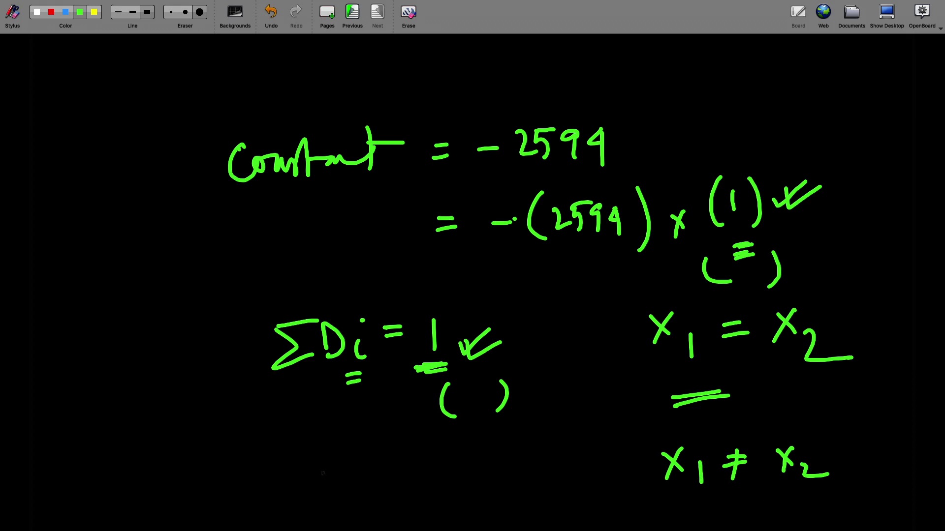
Write ΣDi ≠ 1 under the earlier sum, then go back to the Reference Category page.
{"action": "mouse_move", "coordinate": [311, 473]}
{"action": "left_mouse_down"}
{"action": "mouse_move", "coordinate": [351, 471]}
{"action": "mouse_move", "coordinate": [333, 478]}
{"action": "mouse_move", "coordinate": [364, 501]}
{"action": "left_mouse_up"}
{"action": "mouse_move", "coordinate": [359, 468]}
{"action": "left_mouse_down"}
{"action": "mouse_move", "coordinate": [379, 475]}
{"action": "mouse_move", "coordinate": [365, 503]}
{"action": "left_mouse_up"}
{"action": "left_click", "coordinate": [398, 463]}
{"action": "mouse_move", "coordinate": [394, 485]}
{"action": "left_mouse_down"}
{"action": "mouse_move", "coordinate": [401, 465]}
{"action": "mouse_move", "coordinate": [438, 475]}
{"action": "mouse_move", "coordinate": [437, 459]}
{"action": "mouse_move", "coordinate": [428, 496]}
{"action": "left_mouse_up"}
{"action": "left_click_drag", "start_coordinate": [463, 465], "coordinate": [465, 491]}
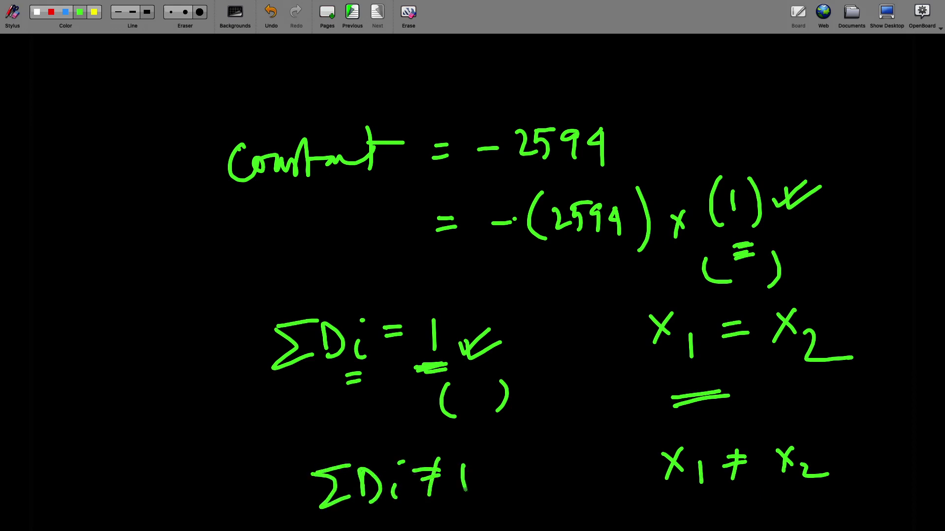
{"action": "key", "text": "Page_Up"}
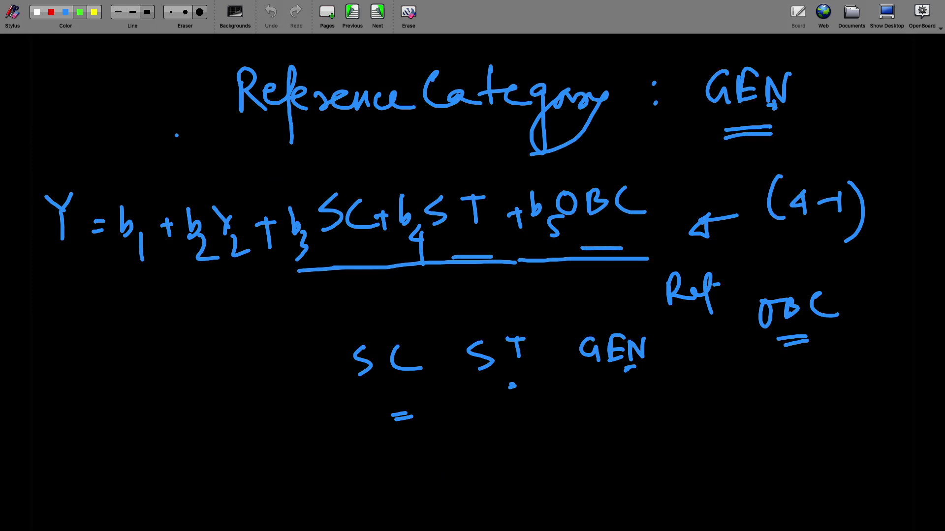
On the Social Group page, box the GEN column, change the first sum to 0, and note ΣDi ≠ 0.
{"action": "key", "text": "Page_Up"}
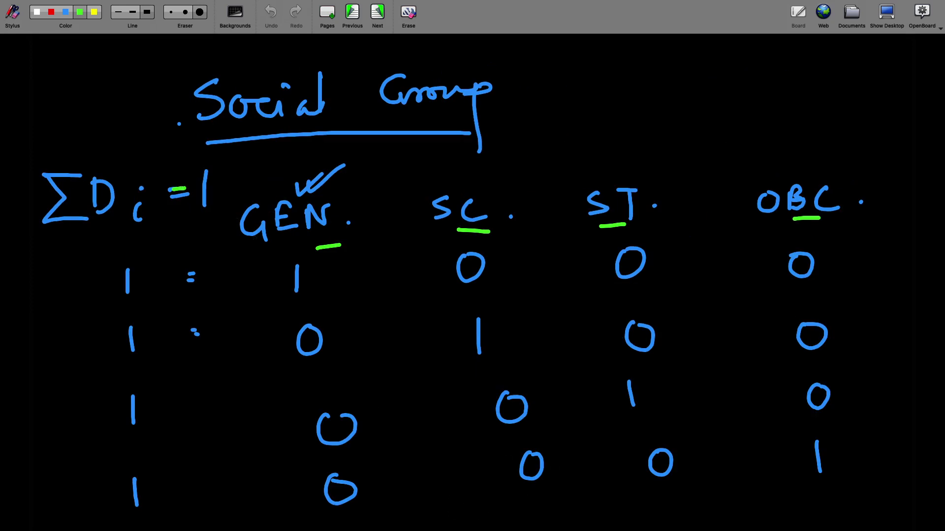
{"action": "left_click_drag", "start_coordinate": [234, 216], "coordinate": [261, 424]}
{"action": "left_click_drag", "start_coordinate": [386, 222], "coordinate": [394, 415]}
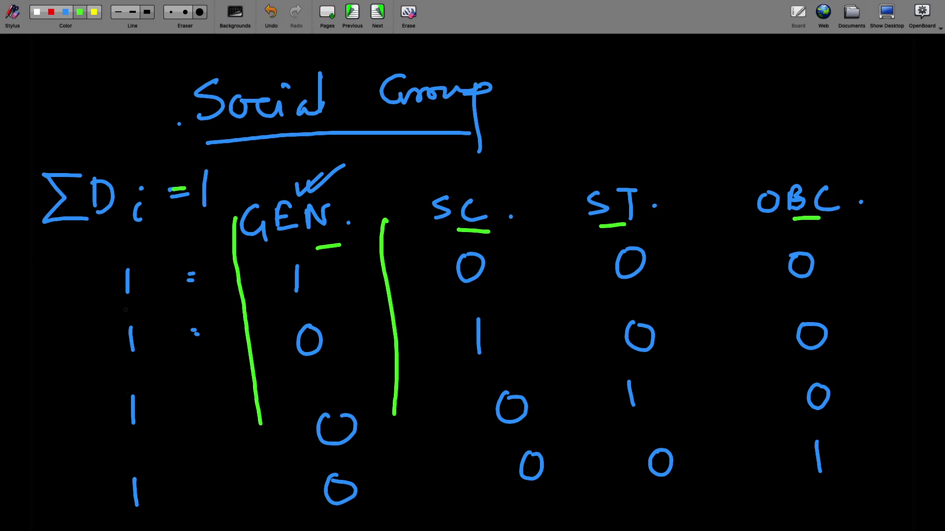
{"action": "mouse_move", "coordinate": [129, 269]}
{"action": "left_mouse_down"}
{"action": "mouse_move", "coordinate": [114, 268]}
{"action": "mouse_move", "coordinate": [129, 282]}
{"action": "mouse_move", "coordinate": [126, 269]}
{"action": "left_mouse_up"}
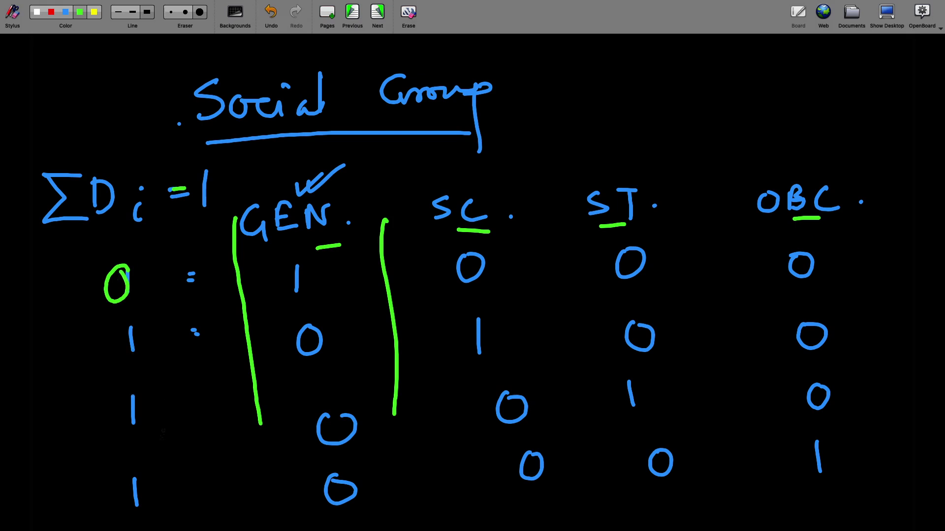
{"action": "mouse_move", "coordinate": [168, 448]}
{"action": "left_mouse_down"}
{"action": "mouse_move", "coordinate": [216, 483]}
{"action": "mouse_move", "coordinate": [213, 508]}
{"action": "mouse_move", "coordinate": [194, 523]}
{"action": "mouse_move", "coordinate": [237, 530]}
{"action": "left_mouse_up"}
{"action": "left_click_drag", "start_coordinate": [243, 519], "coordinate": [247, 530]}
{"action": "left_click_drag", "start_coordinate": [247, 497], "coordinate": [276, 511]}
{"action": "mouse_move", "coordinate": [258, 521]}
{"action": "left_mouse_down"}
{"action": "mouse_move", "coordinate": [277, 517]}
{"action": "mouse_move", "coordinate": [268, 530]}
{"action": "mouse_move", "coordinate": [297, 507]}
{"action": "left_mouse_up"}
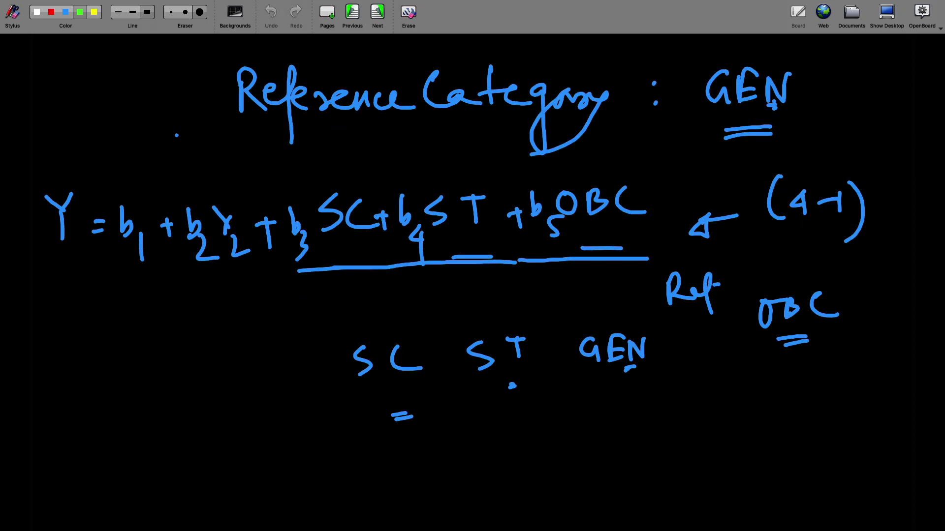
Return to the Constant = -2594 page and draw an arrow at ΣDi = 1.
{"action": "key", "text": "Page_Down"}
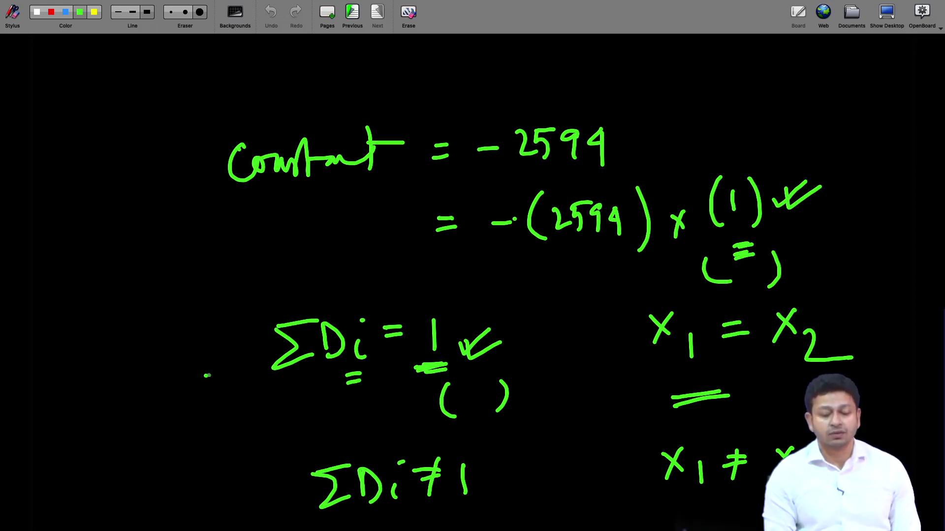
{"action": "left_click_drag", "start_coordinate": [205, 376], "coordinate": [233, 374]}
{"action": "left_click_drag", "start_coordinate": [225, 368], "coordinate": [226, 380]}
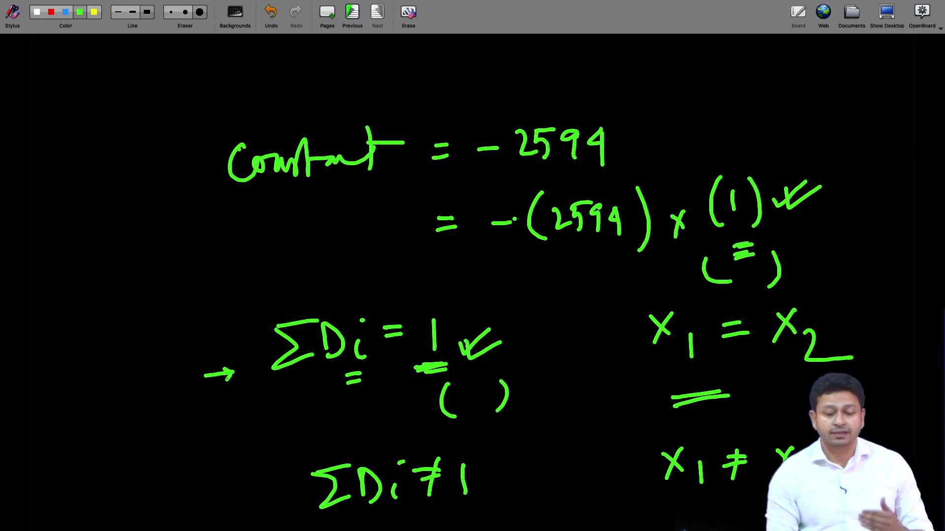